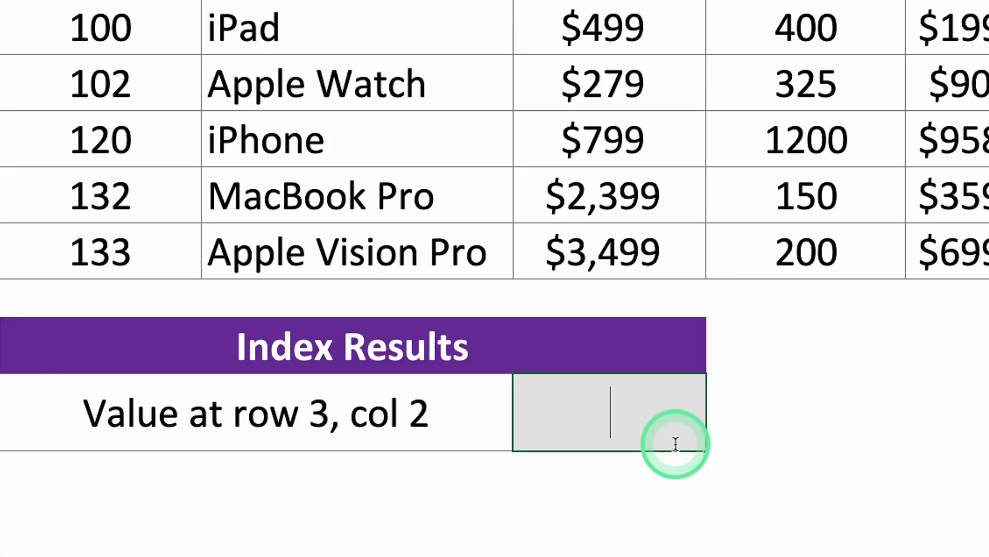
text(=INDEX(A2:E6,3,2))
Step: Begin =INDEX( beside the 'Value at row 3, col 2' label with array A2:E6
key(Return)
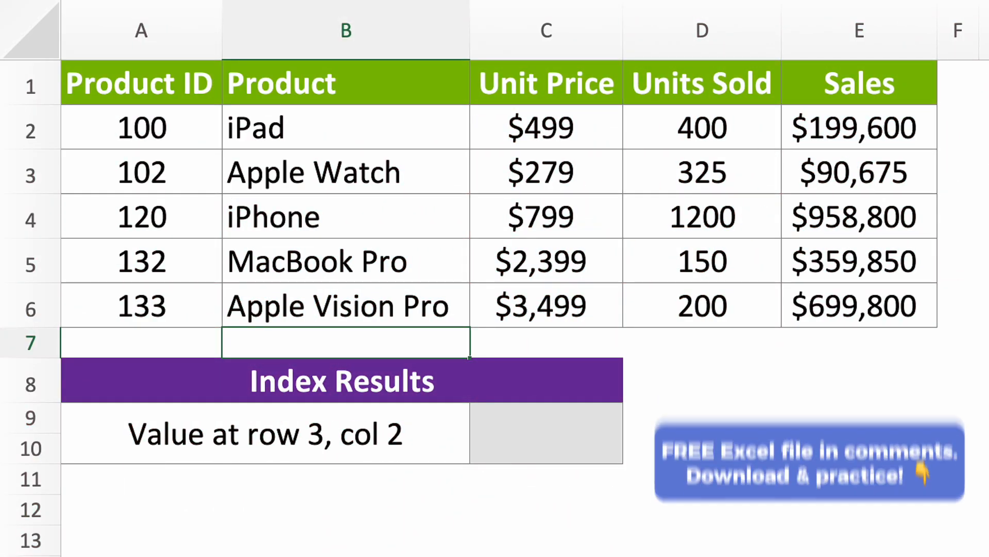
click(221, 535)
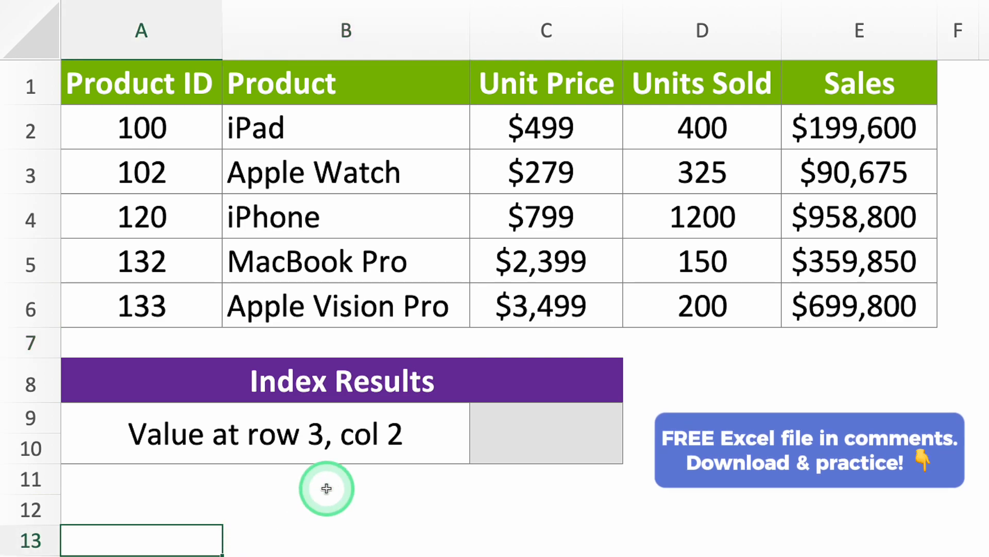
click(387, 435)
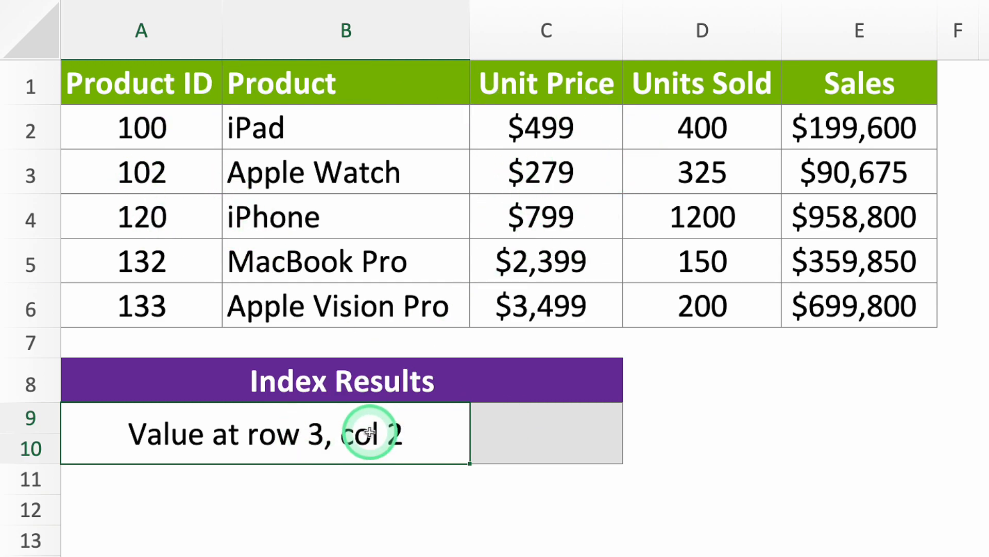
click(522, 429)
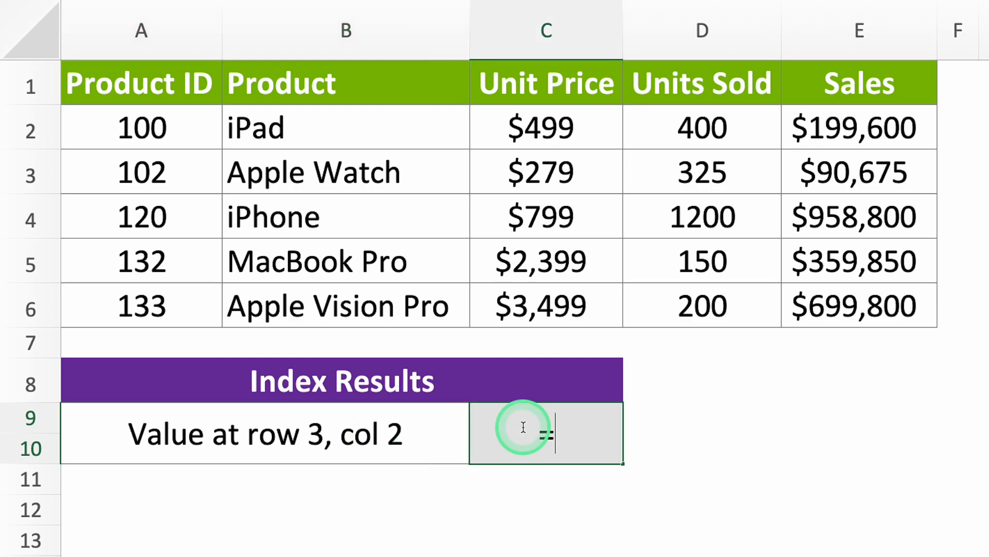
text(=inde)
key(Tab)
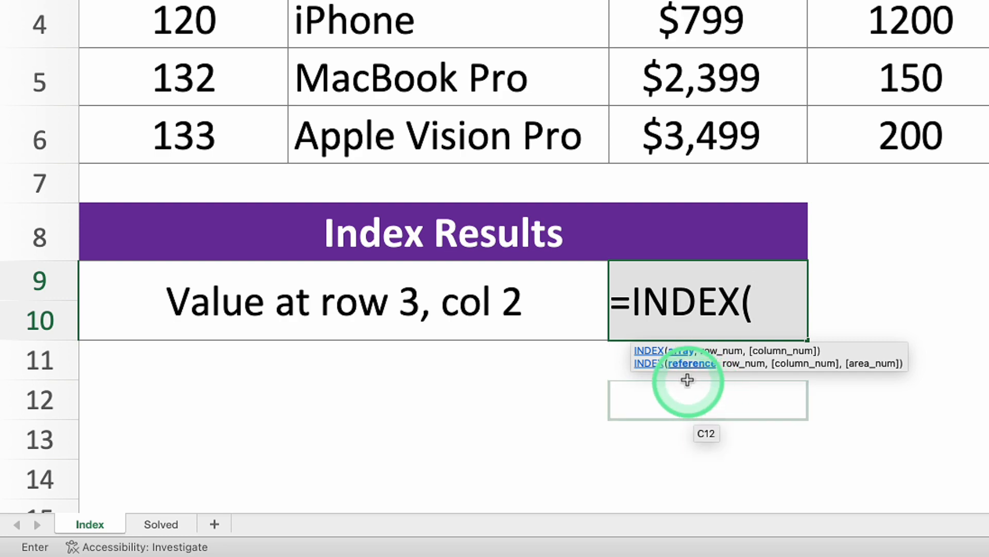
click(684, 351)
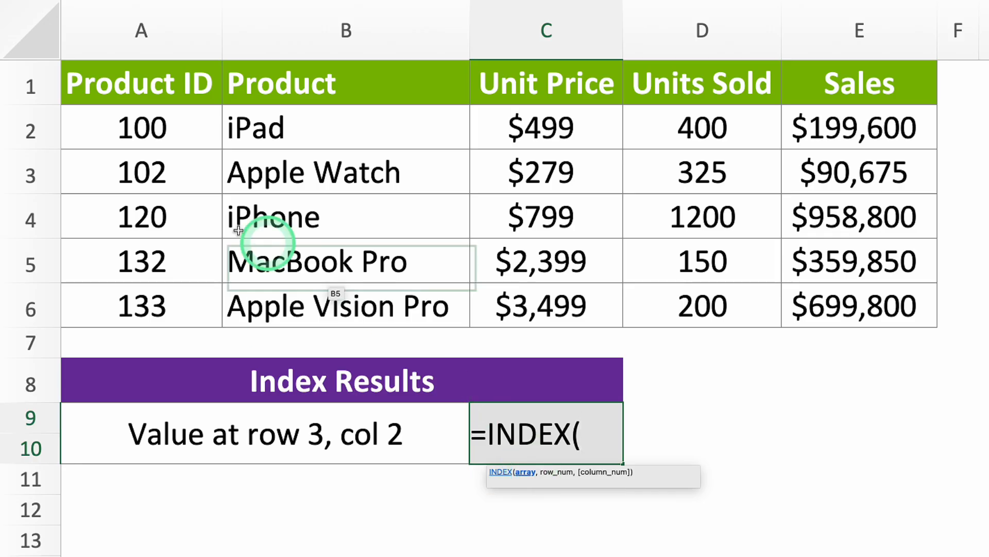
drag(163, 137, 797, 315)
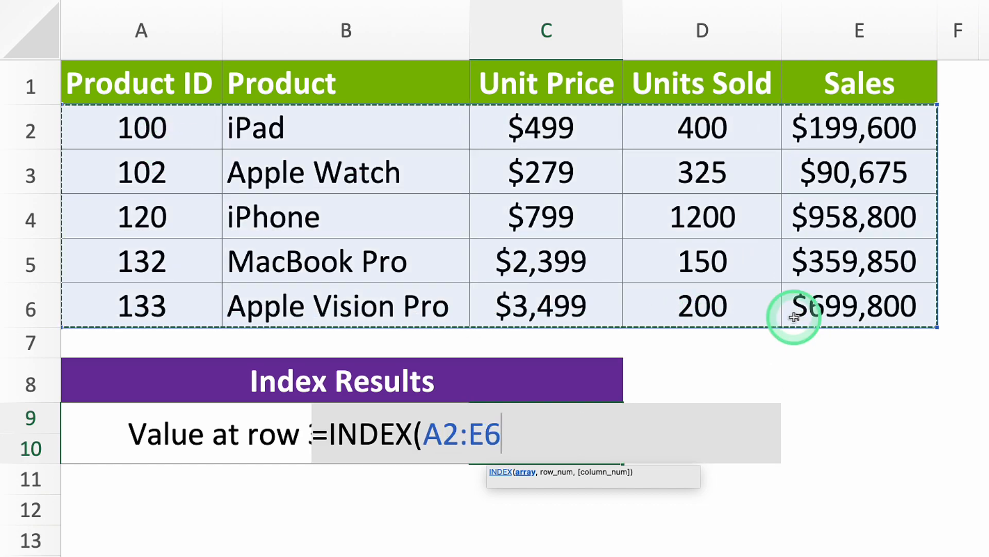
text(,)
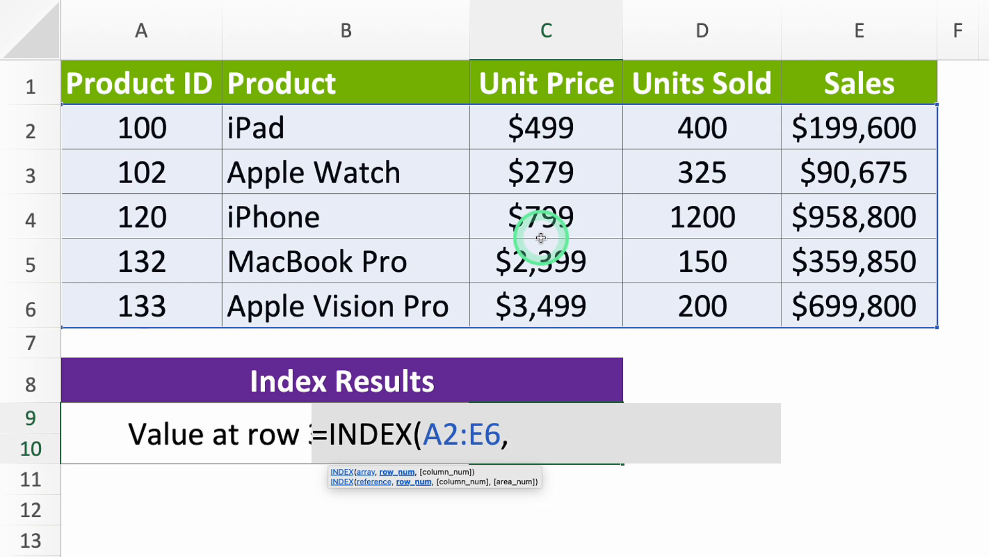
text(3)
text(,)
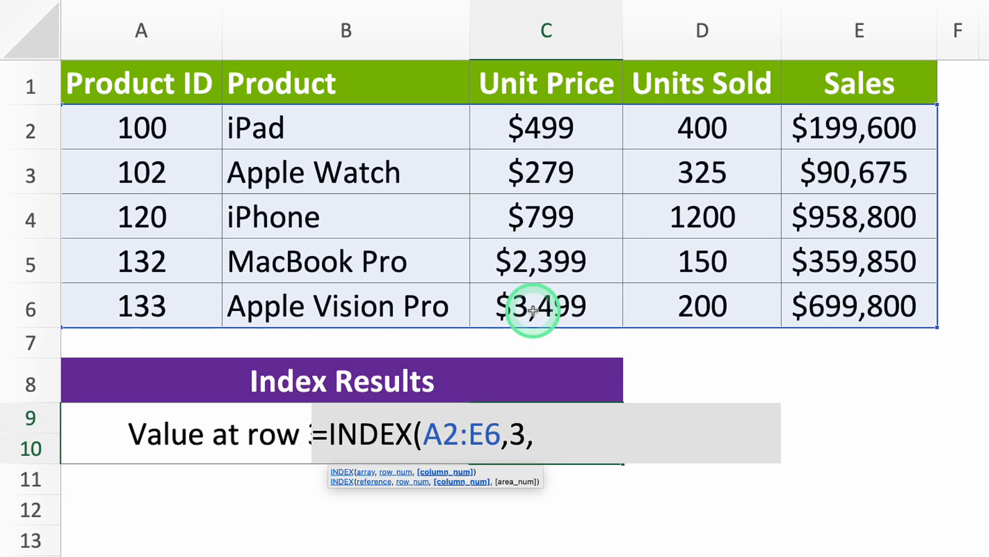
text(2)
text())
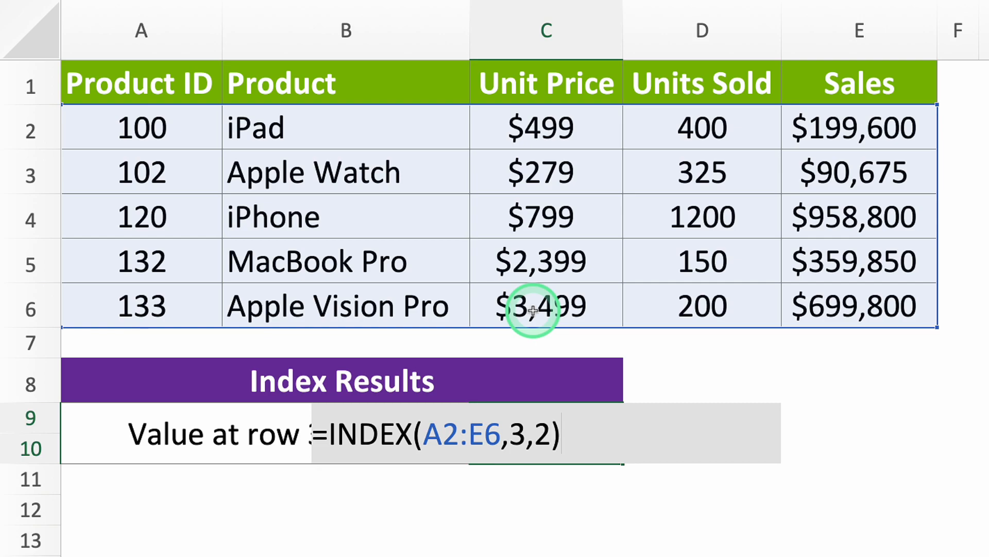
Step: Commit =INDEX(A2:E6,3,2) so the cell shows iPhone
key(Return)
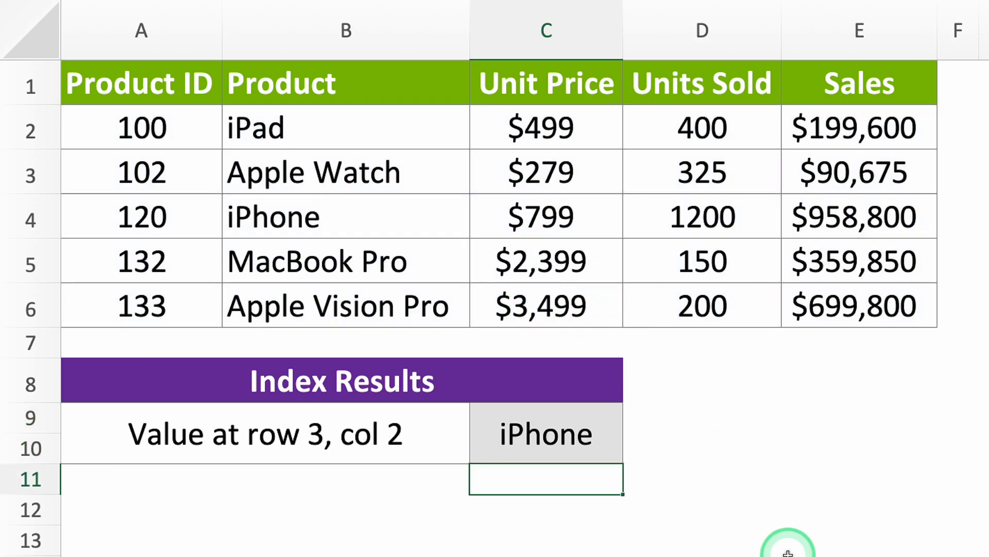